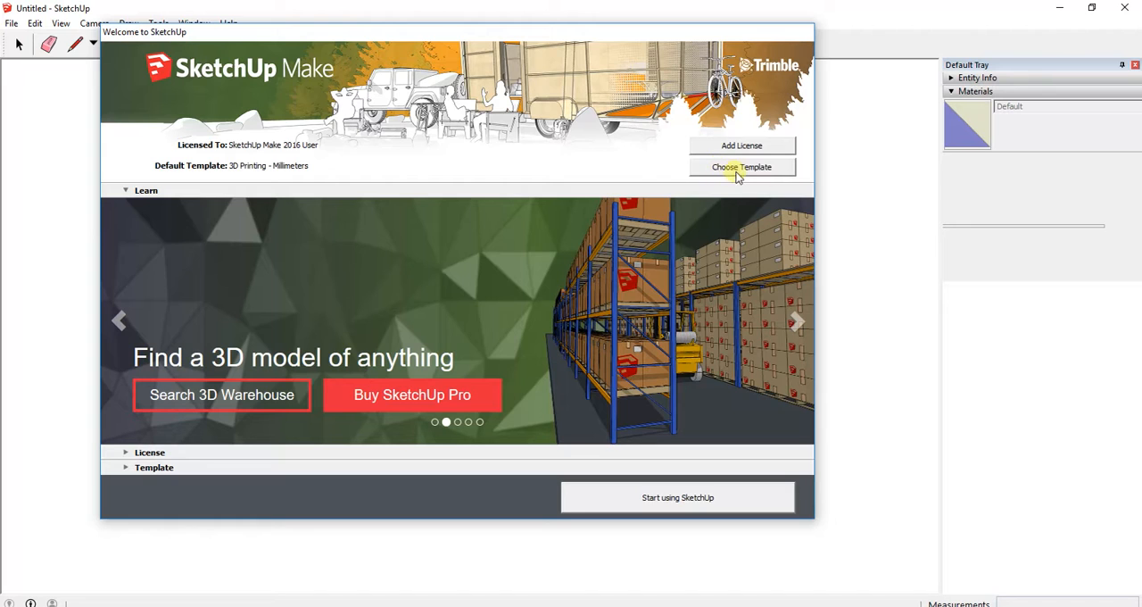
Start a new model with the 3D Printing - Millimeters template and dismiss the system notification.
click(739, 169)
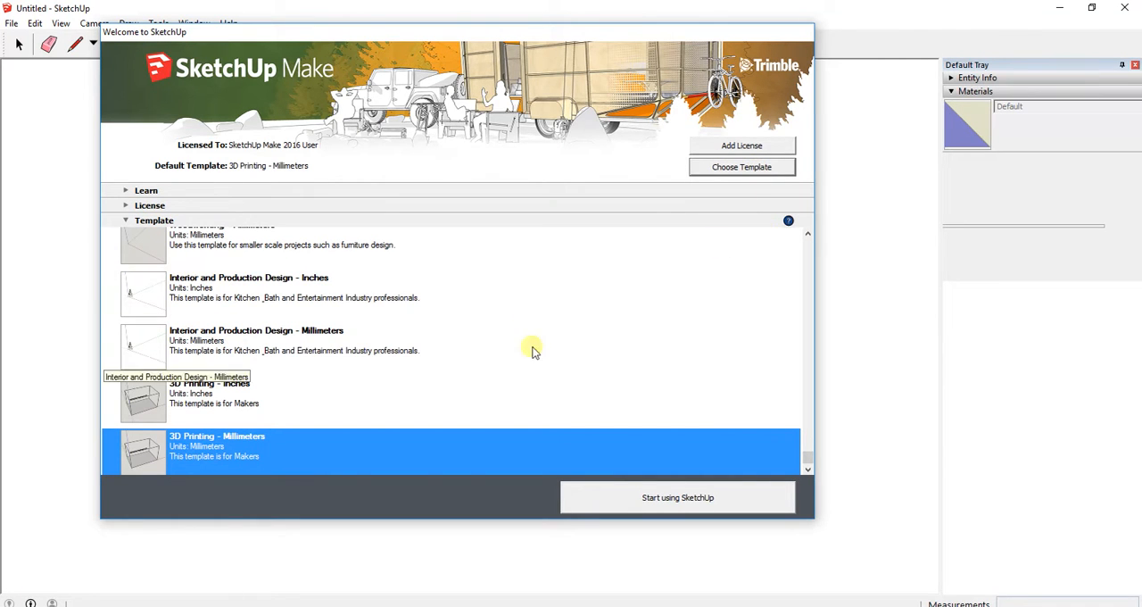
mouse_move(810, 460)
mouse_down()
mouse_move(801, 234)
mouse_move(817, 479)
mouse_up()
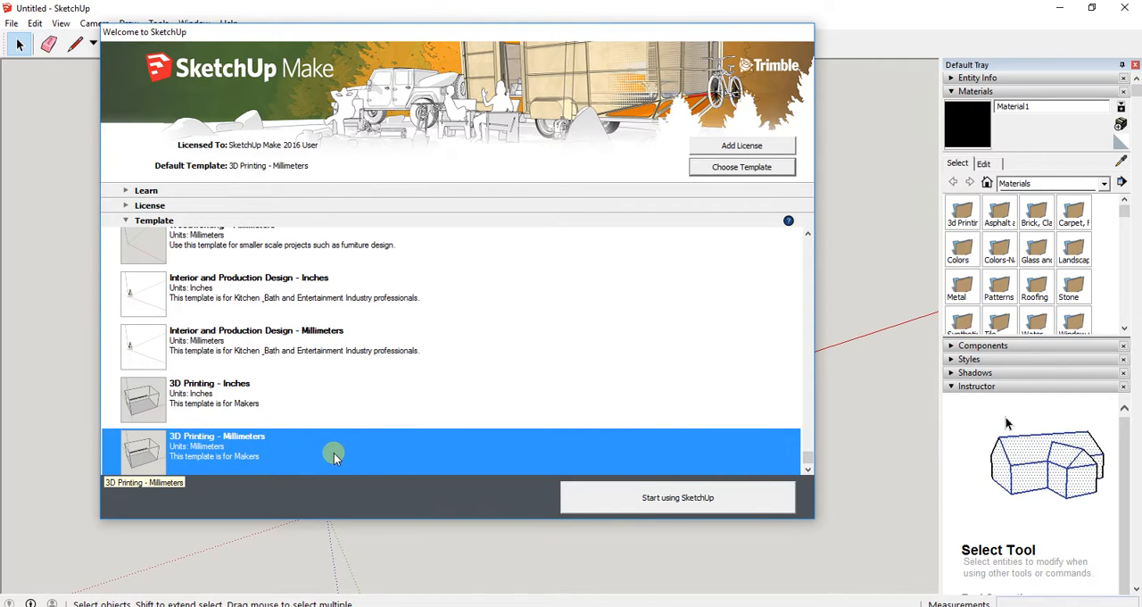
click(719, 502)
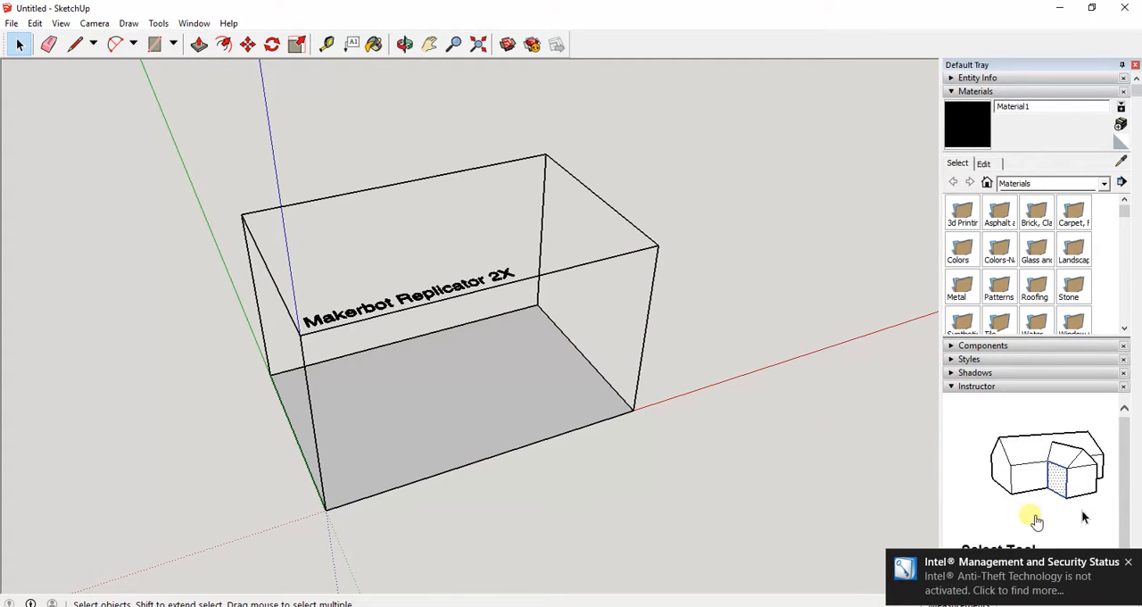
click(1131, 561)
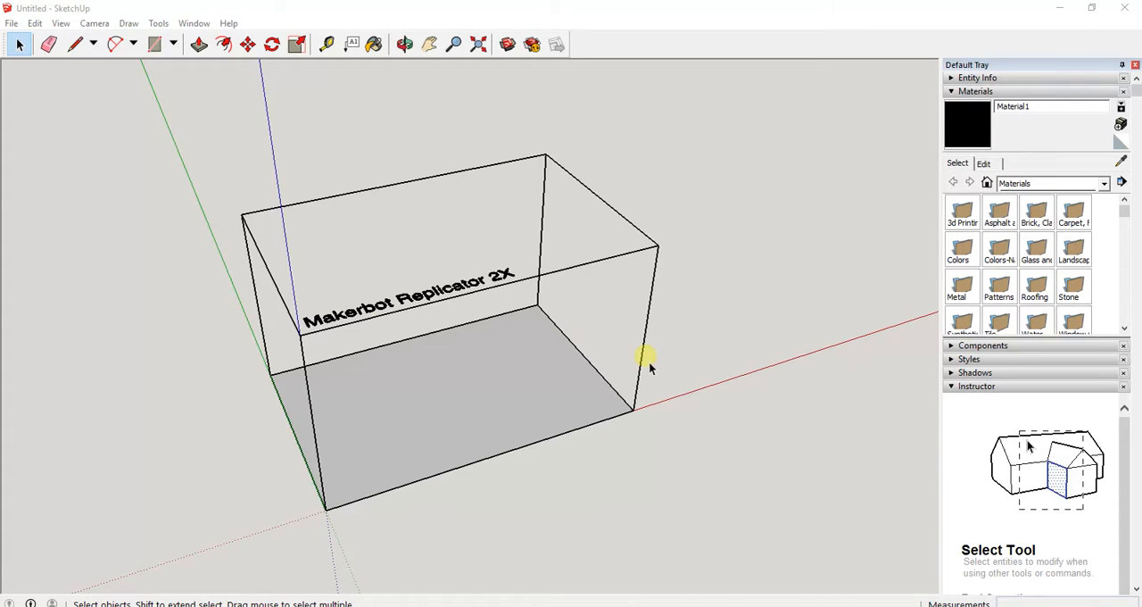
Examine the Makerbot Replicator 2X build volume from several angles, positions and distances using Orbit, Pan and Zoom.
key(o)
drag(649, 362, 607, 359)
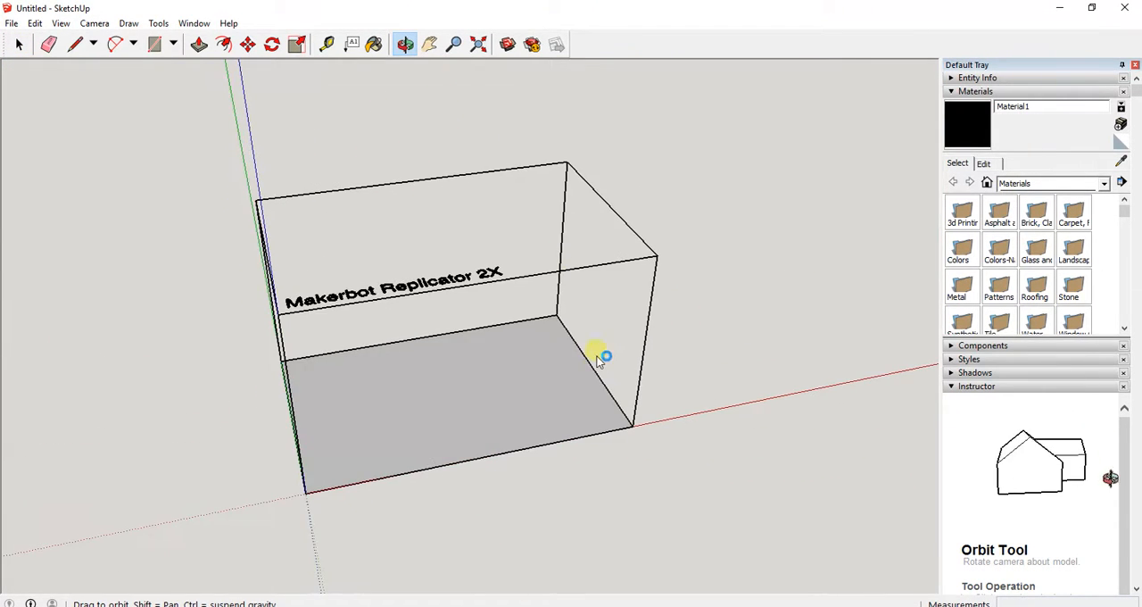
key(space)
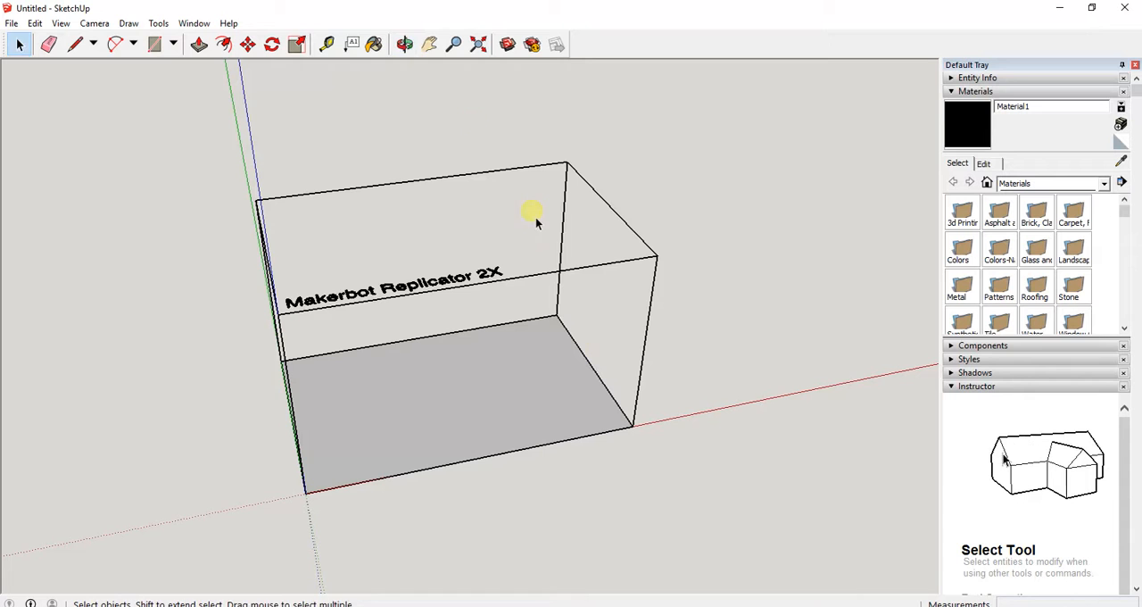
click(402, 50)
drag(319, 339, 389, 321)
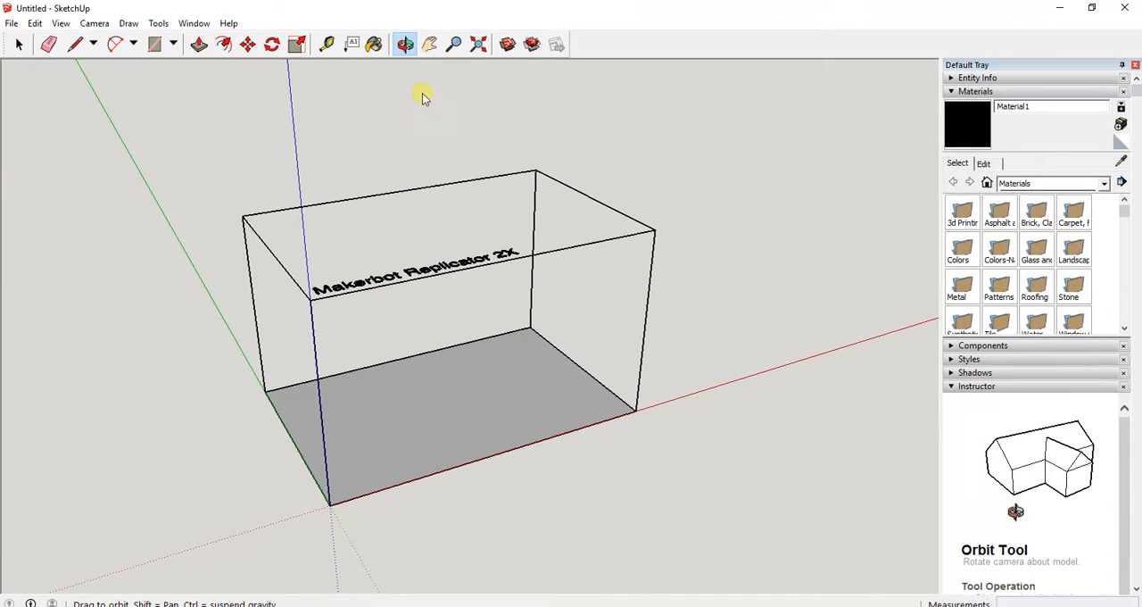
click(431, 46)
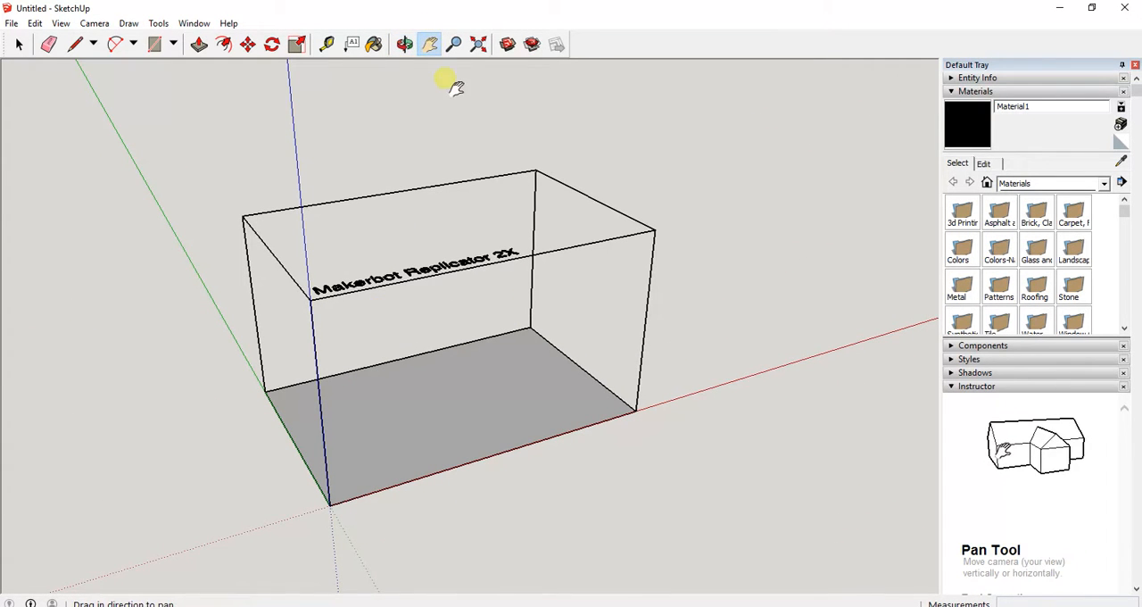
drag(361, 260, 412, 237)
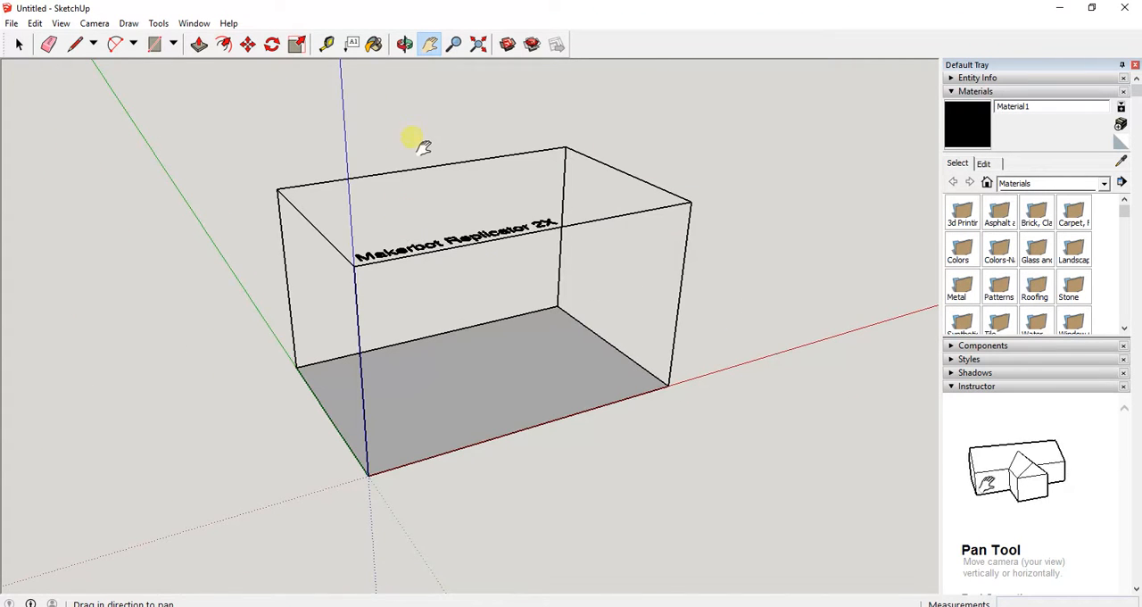
click(453, 44)
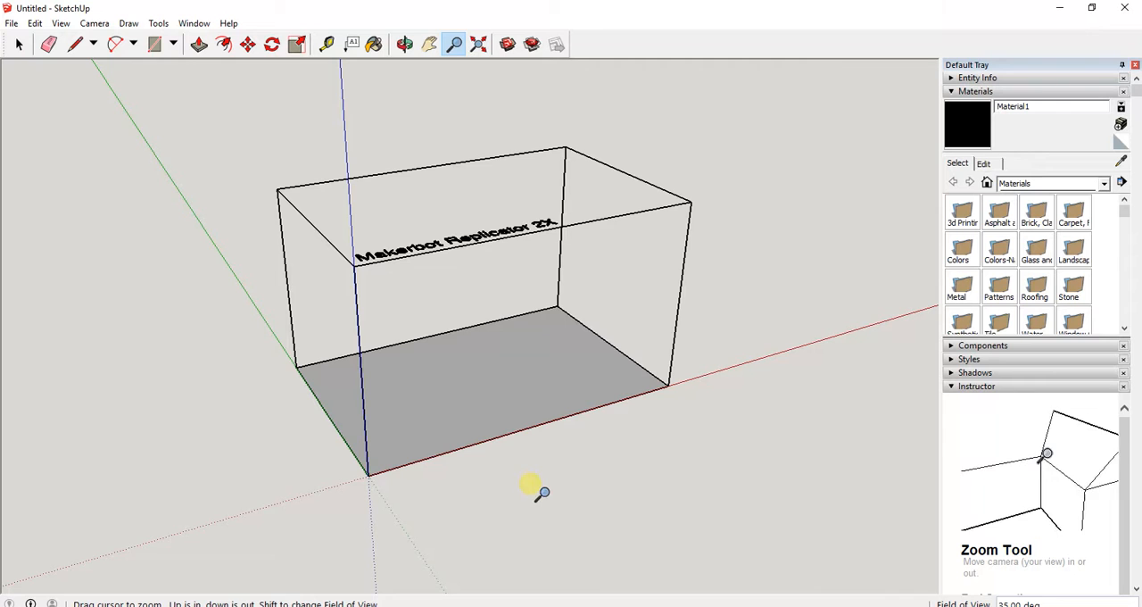
drag(464, 346, 440, 372)
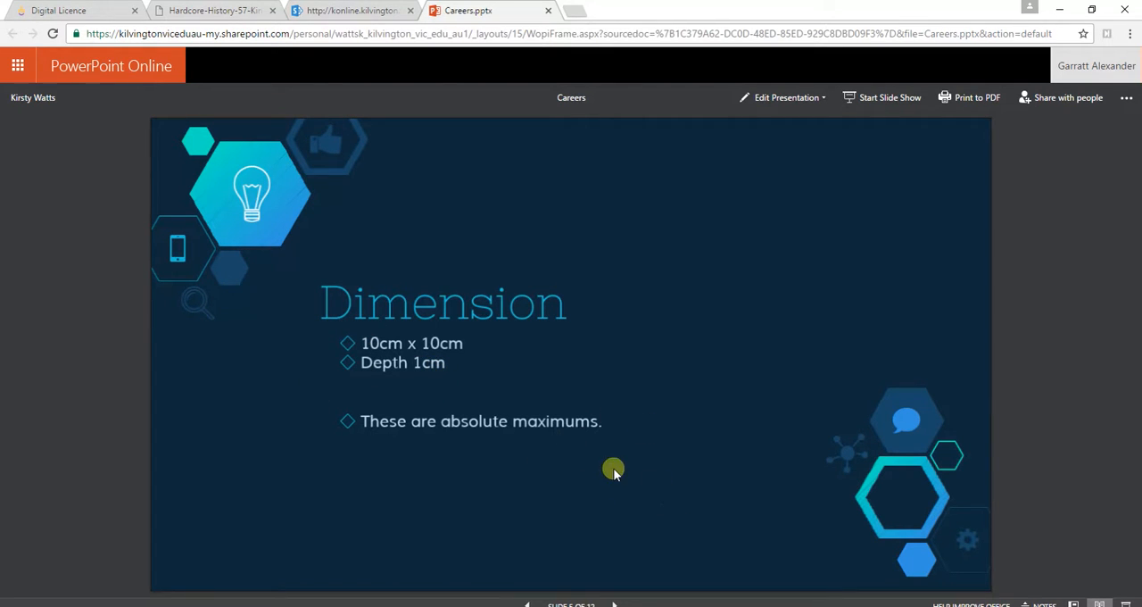
Close the second untitled SketchUp window and switch to the remaining one.
mouse_move(449, 584)
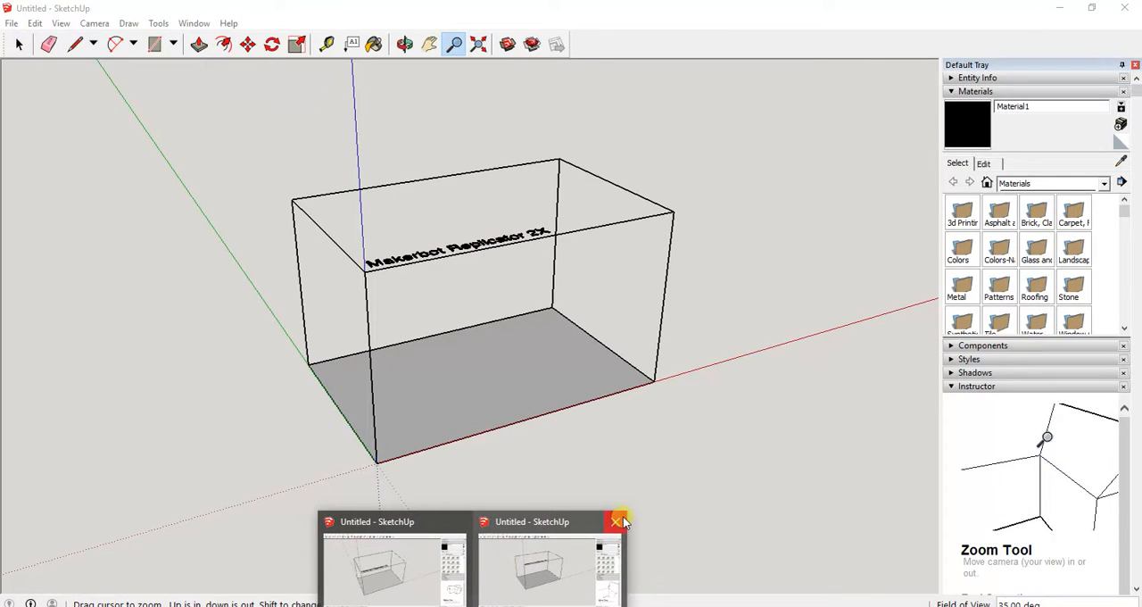
click(615, 521)
click(462, 548)
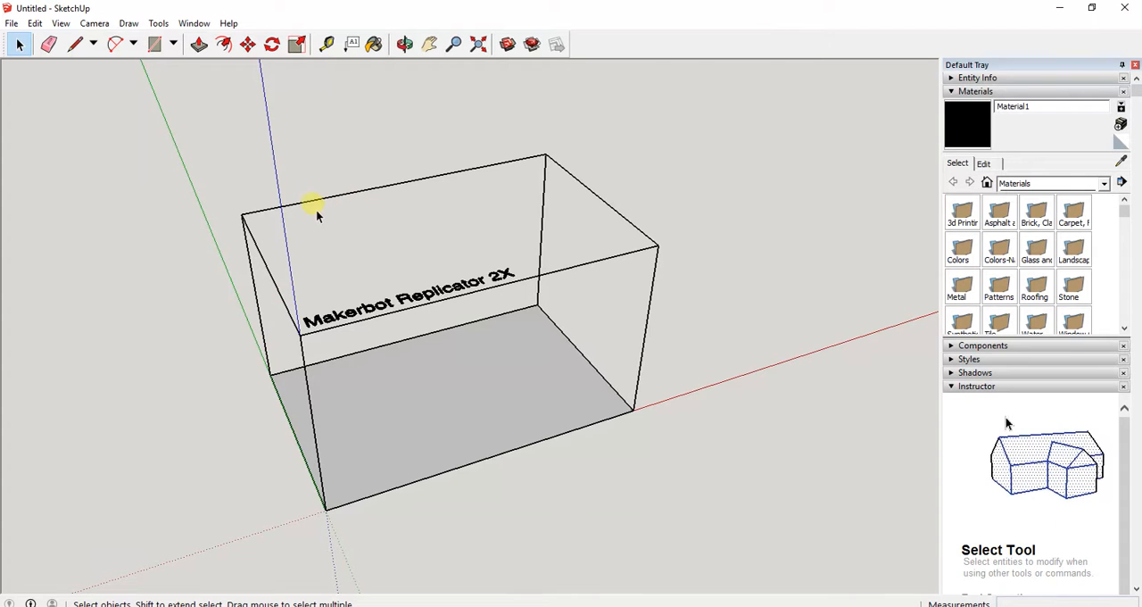
Orbit the model until the build plate is seen straight from above.
middle_drag(419, 228, 466, 291)
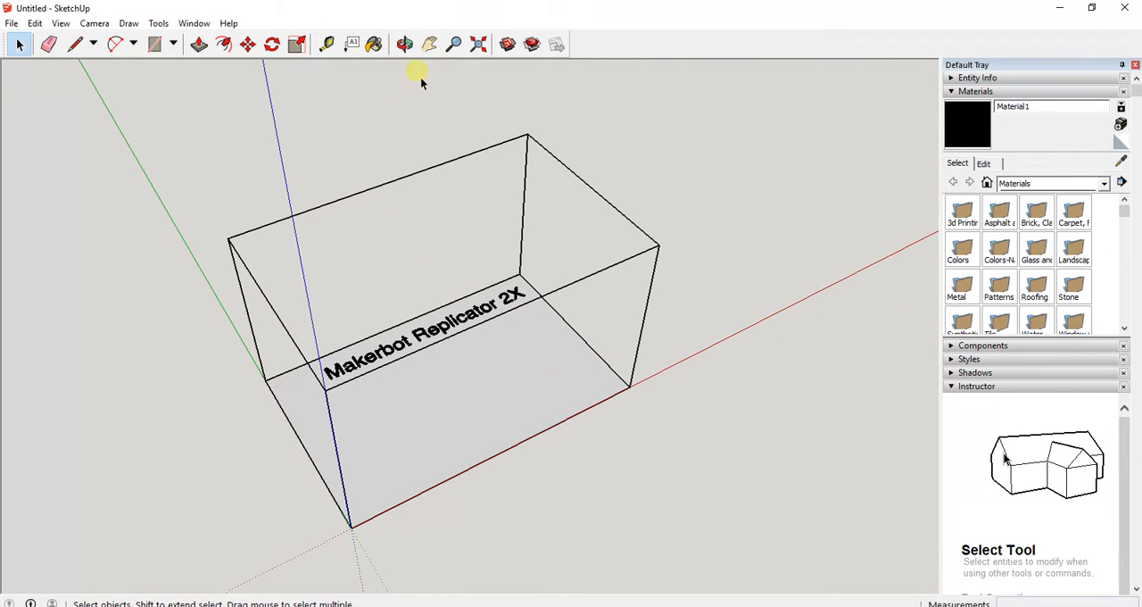
click(404, 44)
drag(404, 221, 478, 348)
middle_drag(478, 348, 306, 357)
middle_drag(438, 276, 436, 382)
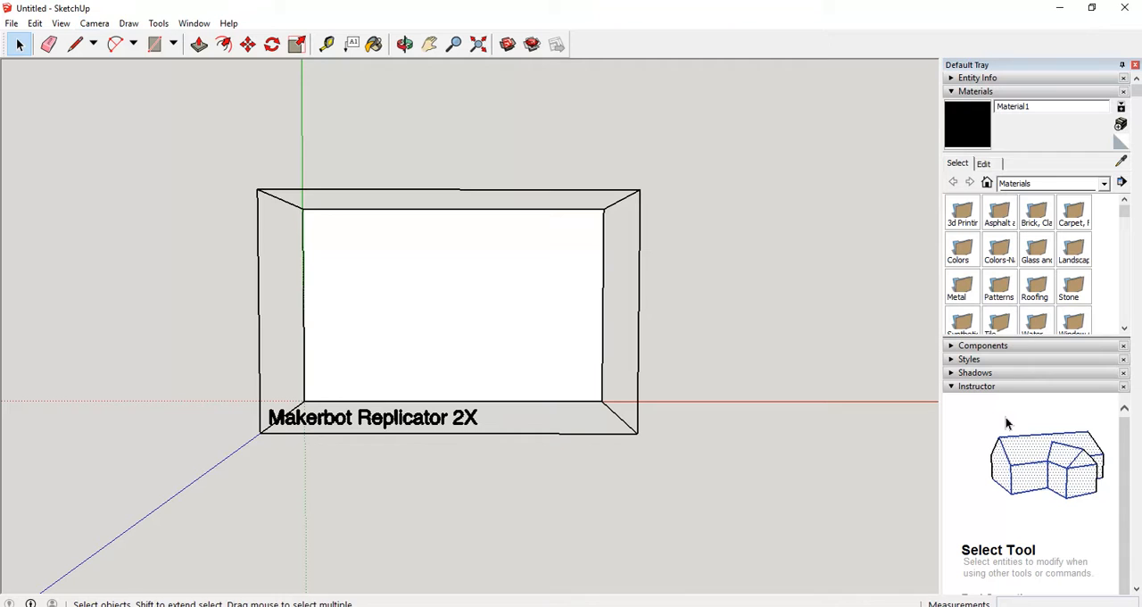
Try a freehand rectangle of about 95 by 85 mm on the build plate and undo it.
click(174, 44)
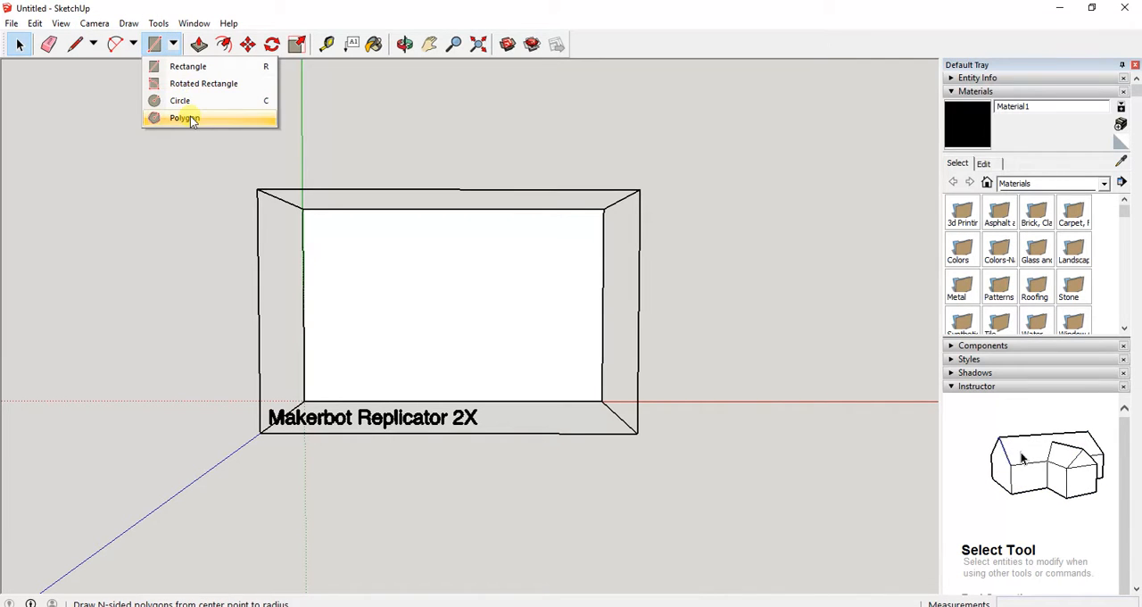
click(186, 69)
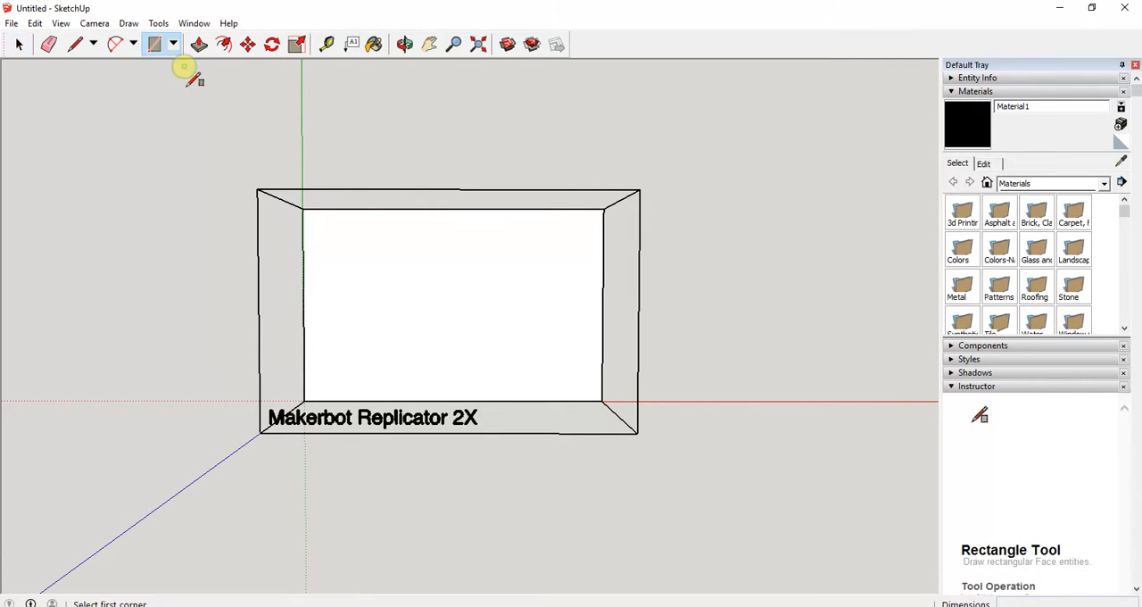
click(366, 236)
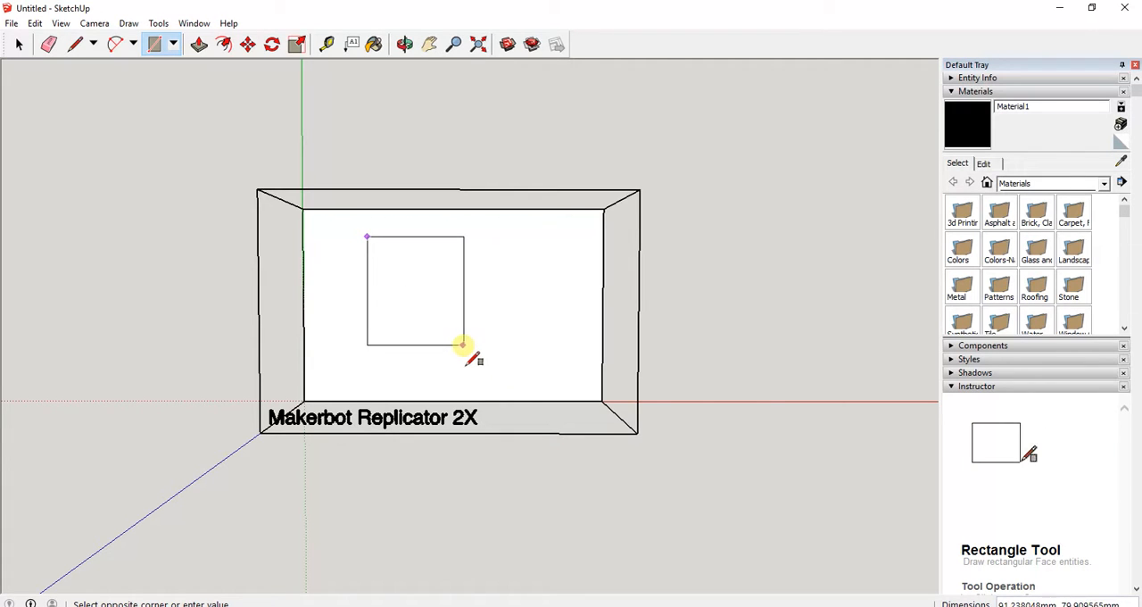
click(482, 339)
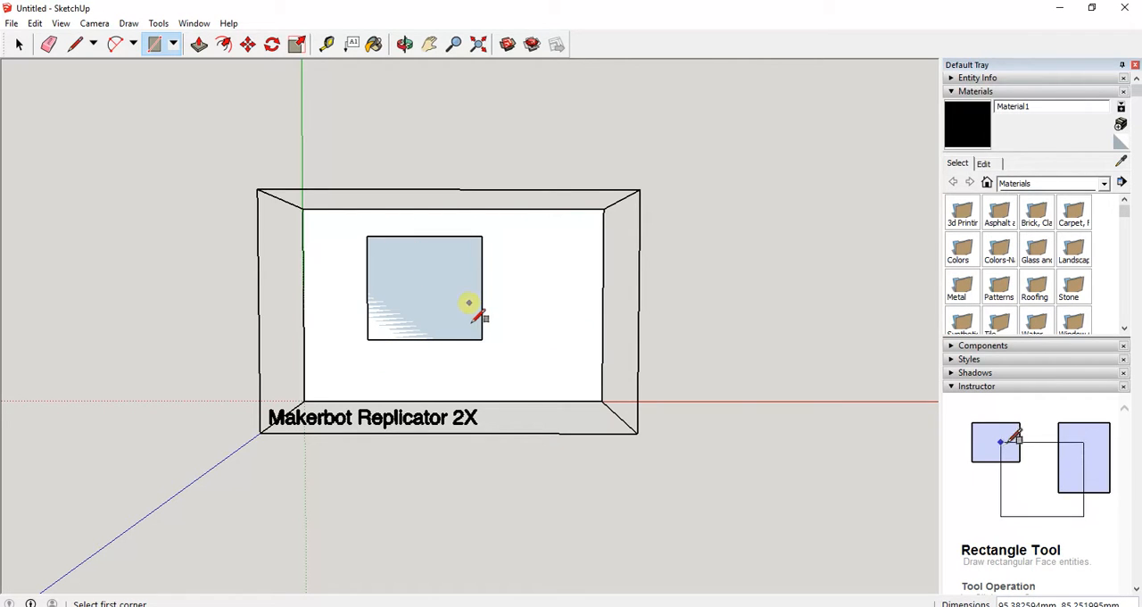
key(ctrl+z)
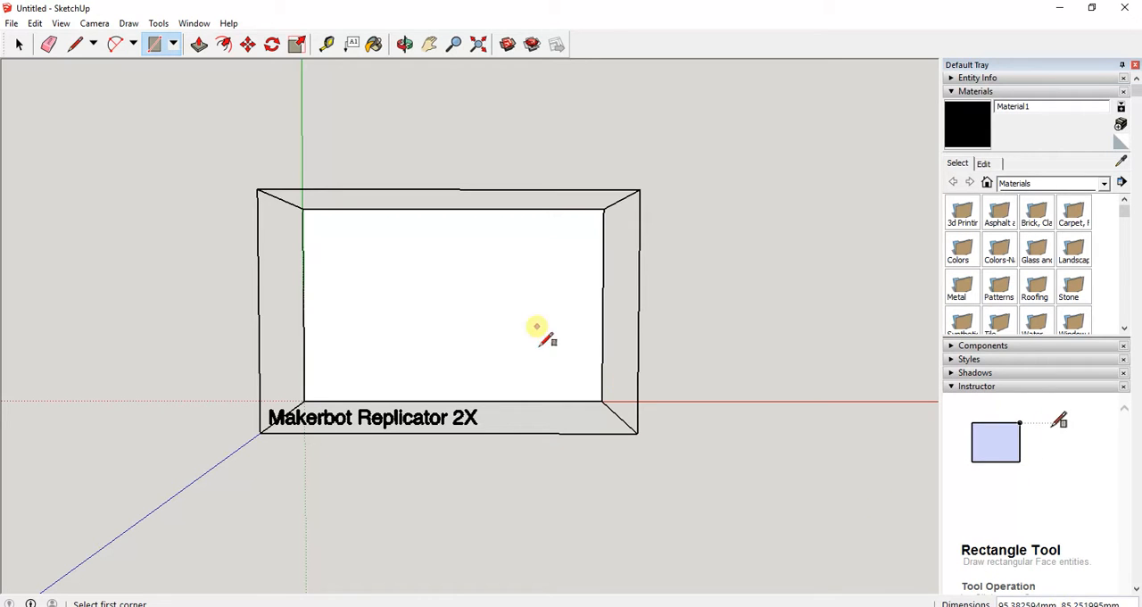
Draw a 100 by 100 mm square on the build plate with the Rectangle tool.
click(355, 250)
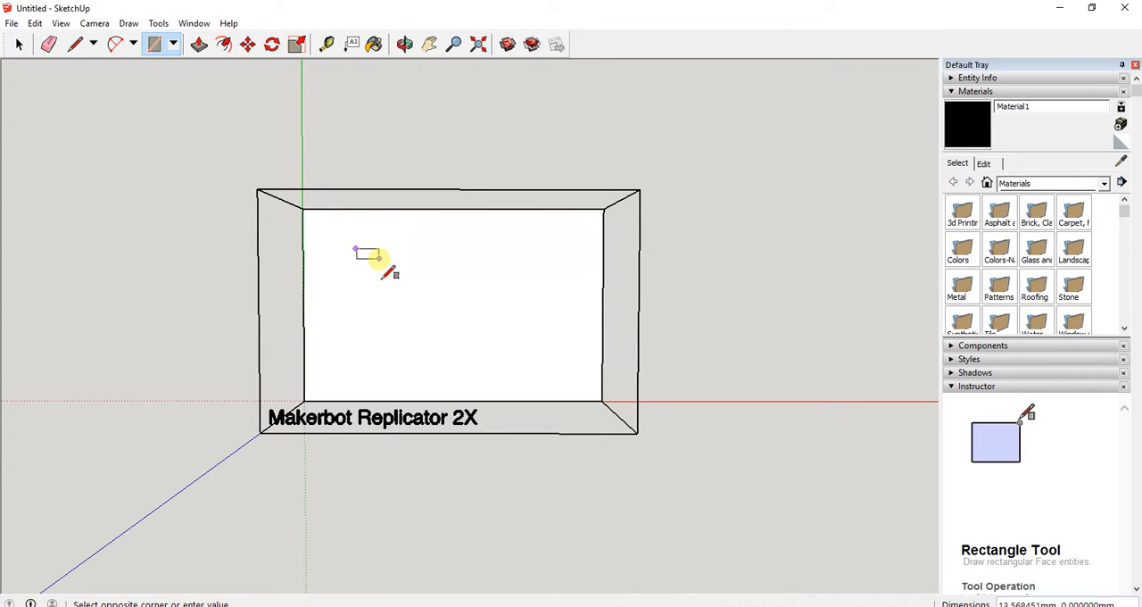
text(100)
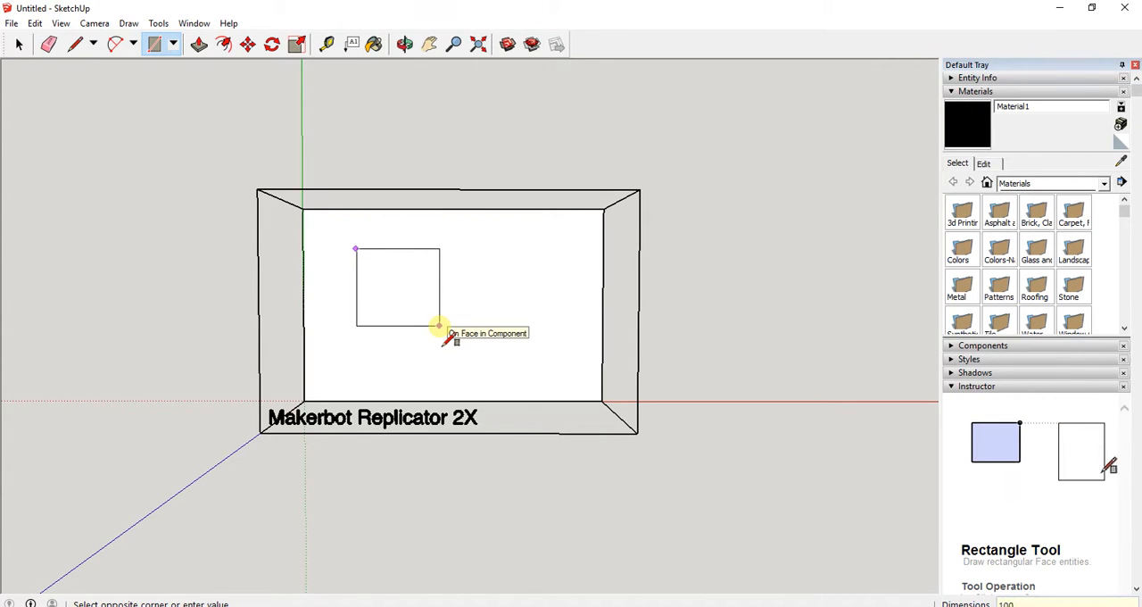
text(,100)
key(Return)
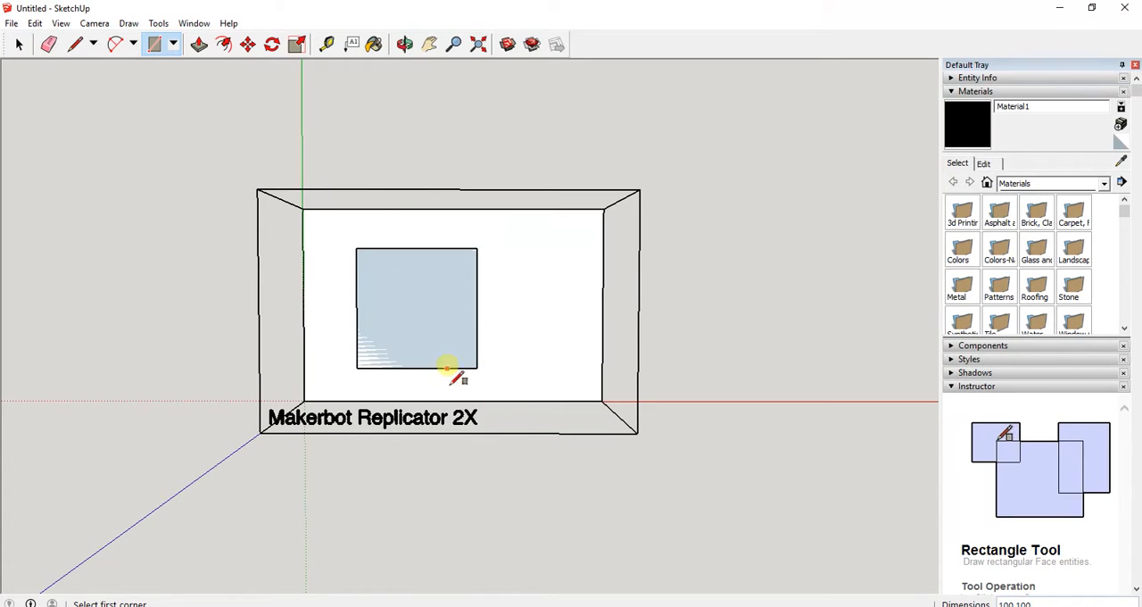
Try a circle with a 200 mm radius centred on the build plate beside the square, and undo it.
middle_drag(437, 349, 467, 344)
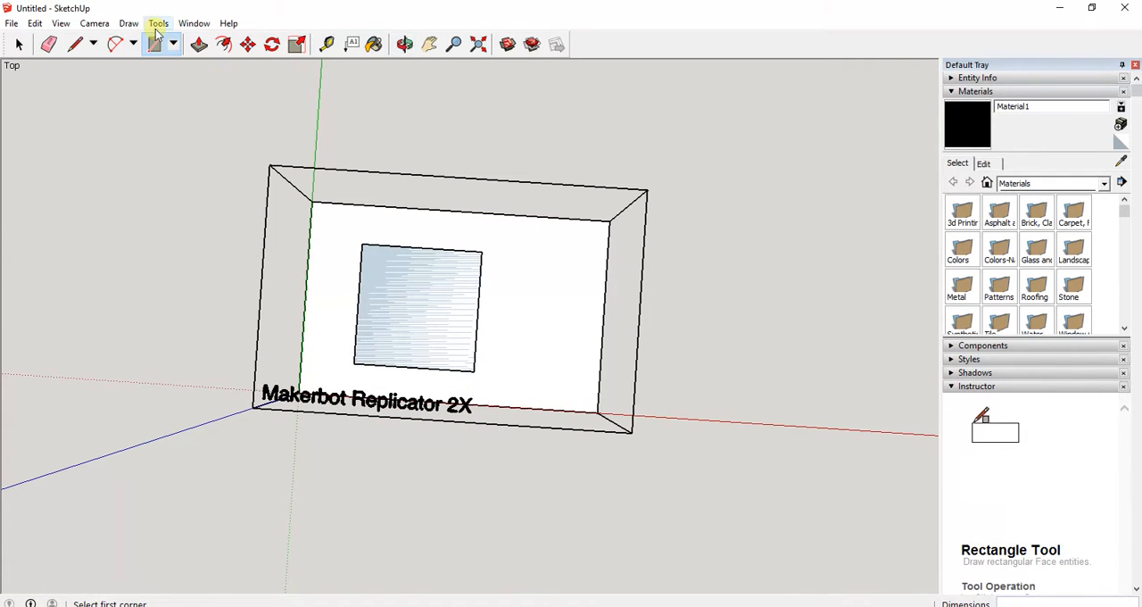
click(173, 44)
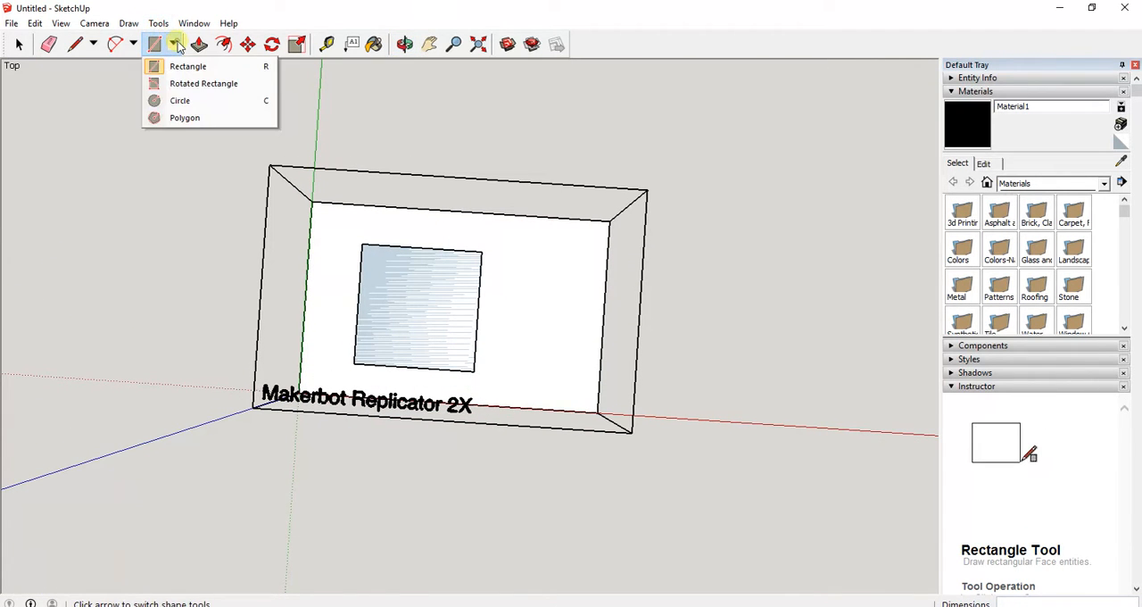
click(183, 101)
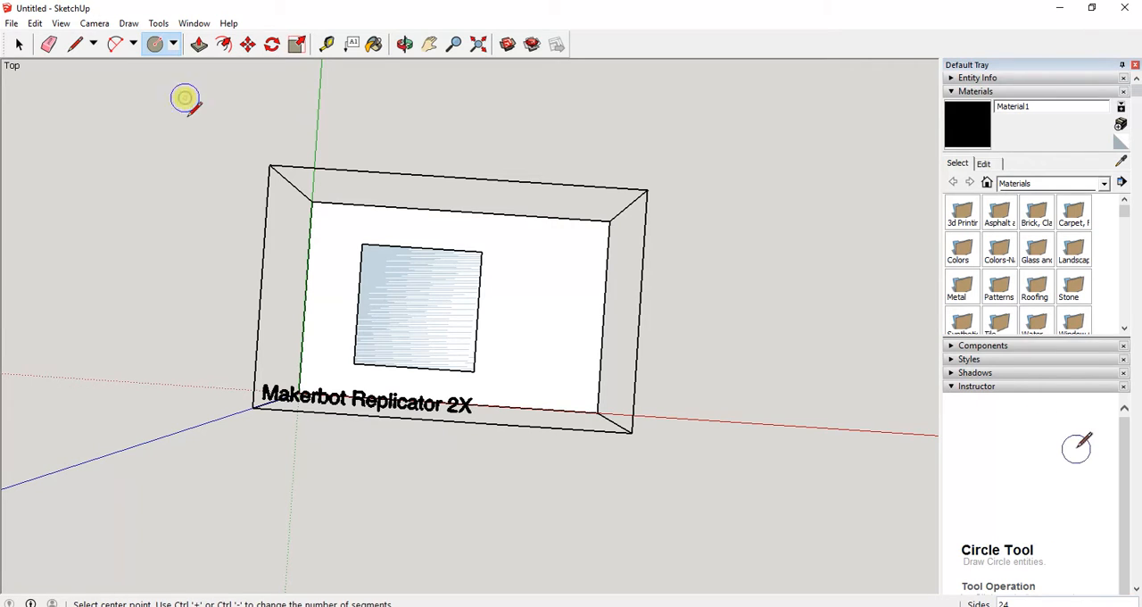
click(552, 302)
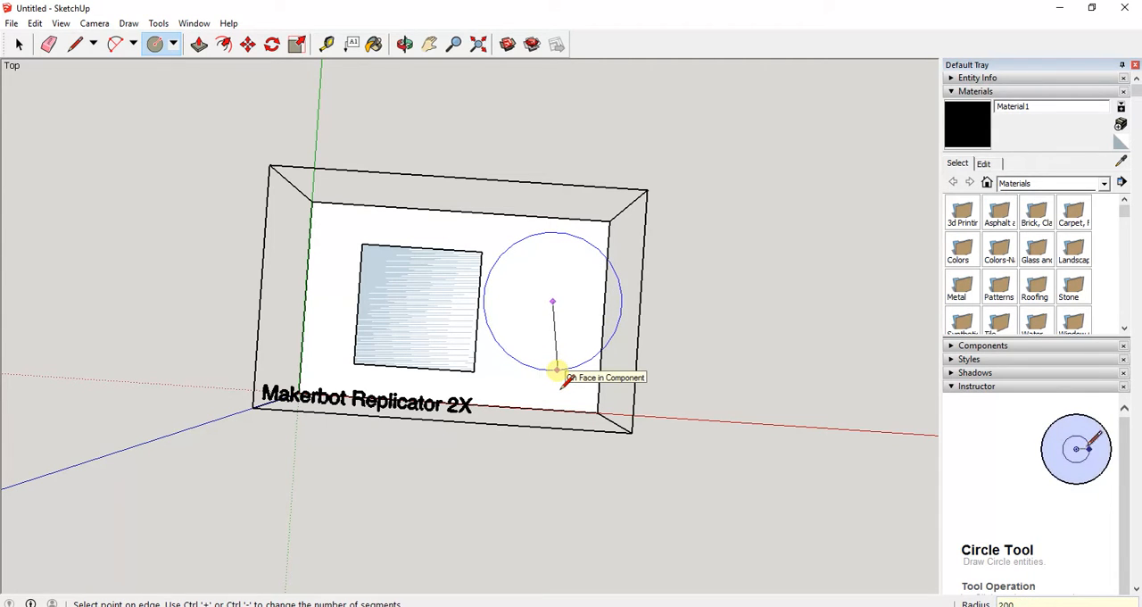
key(Return)
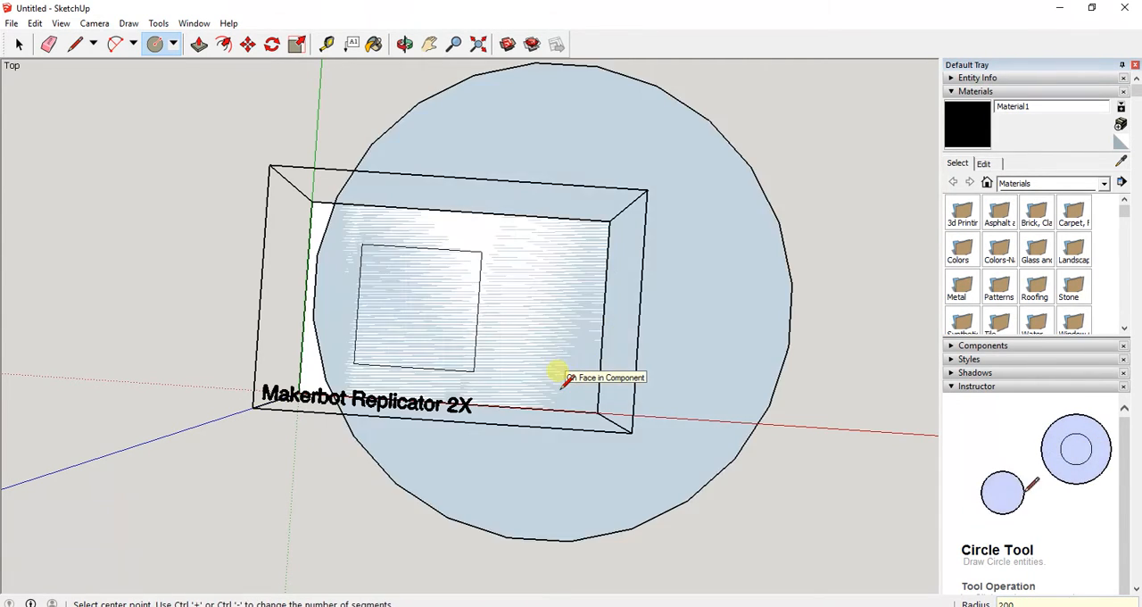
key(ctrl+z)
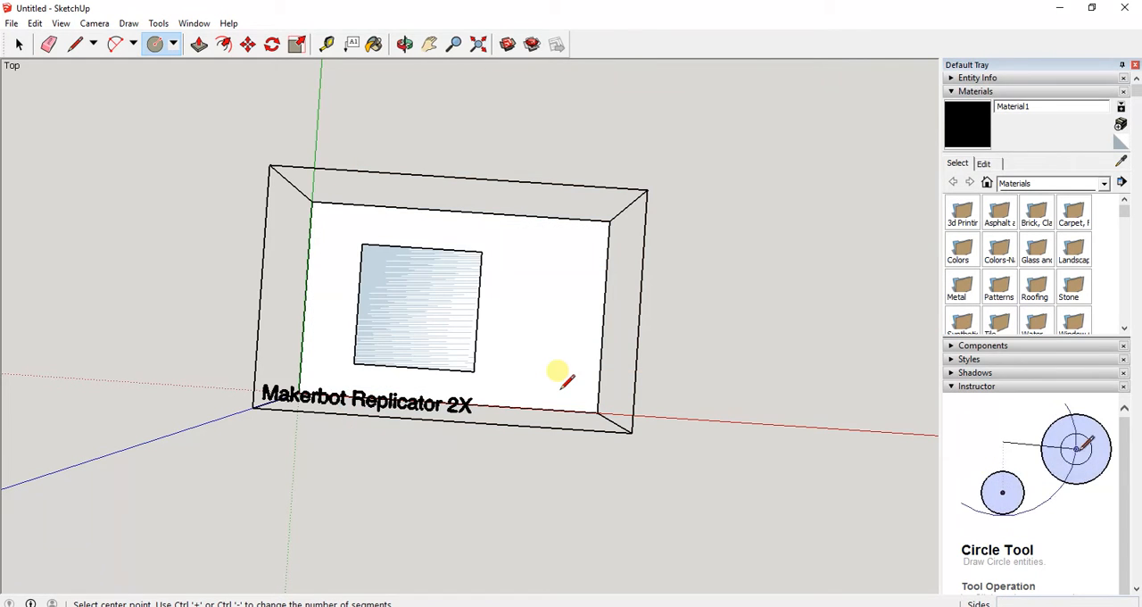
Try circles with radii of 100 mm and 50 mm beside the square, undoing each one.
click(531, 284)
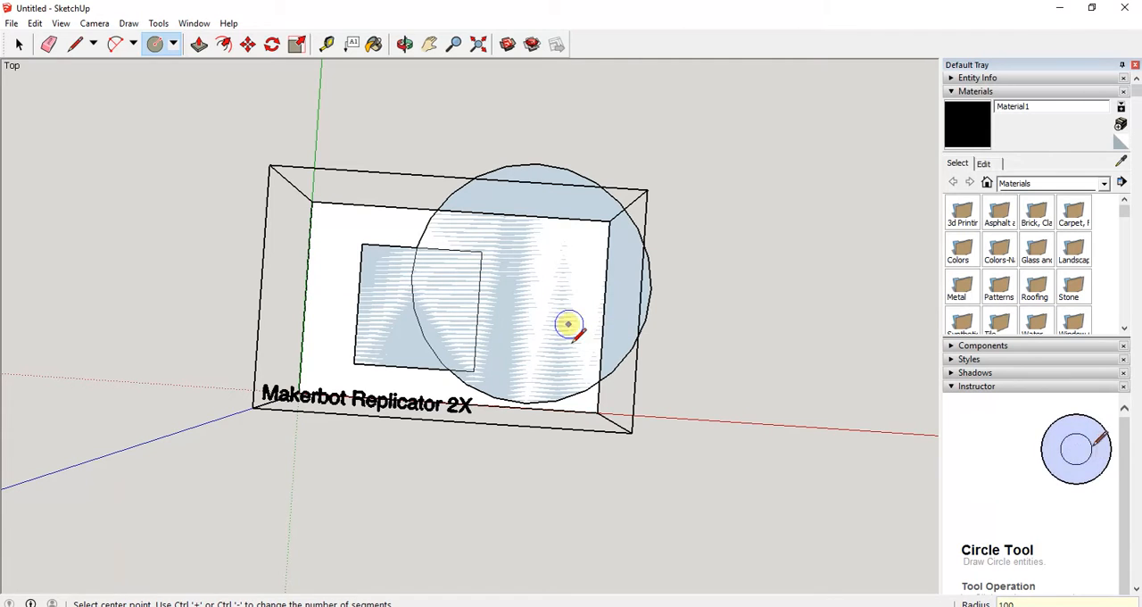
click(535, 303)
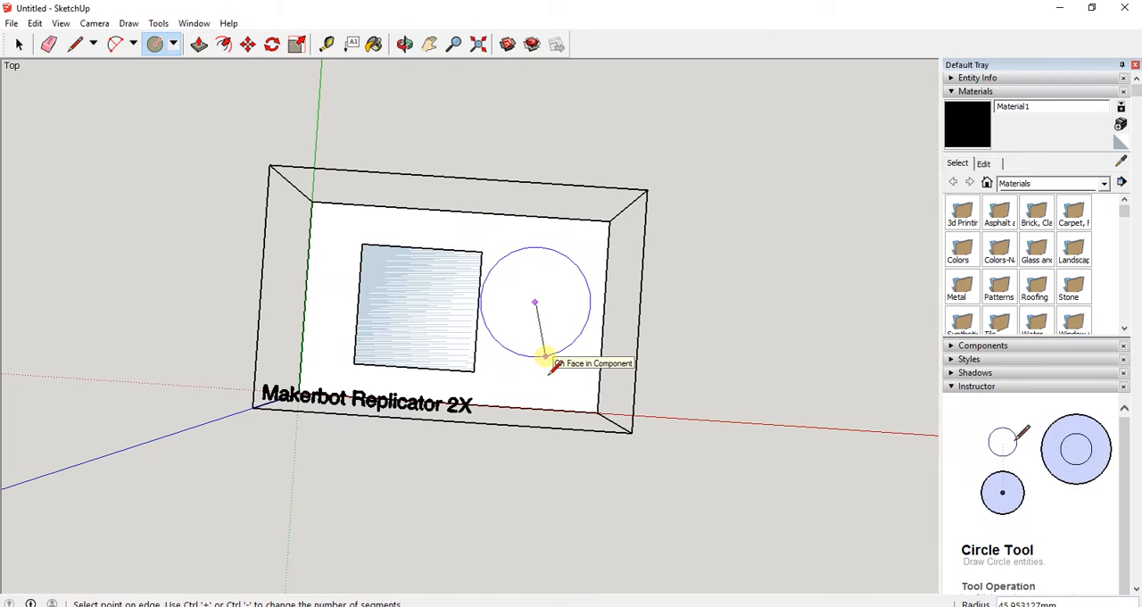
text(50)
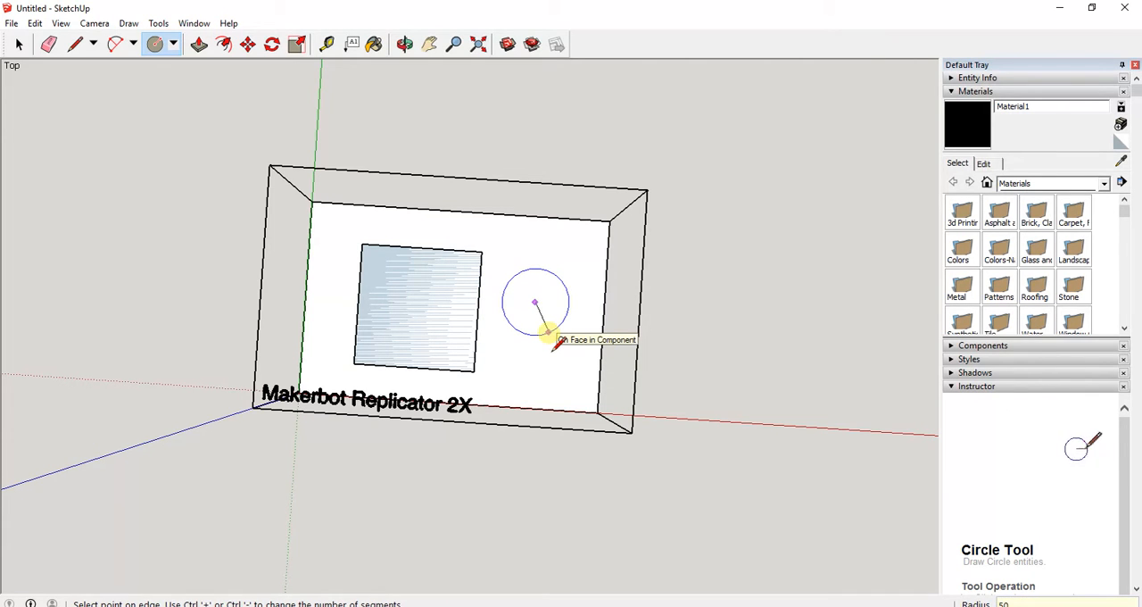
key(Return)
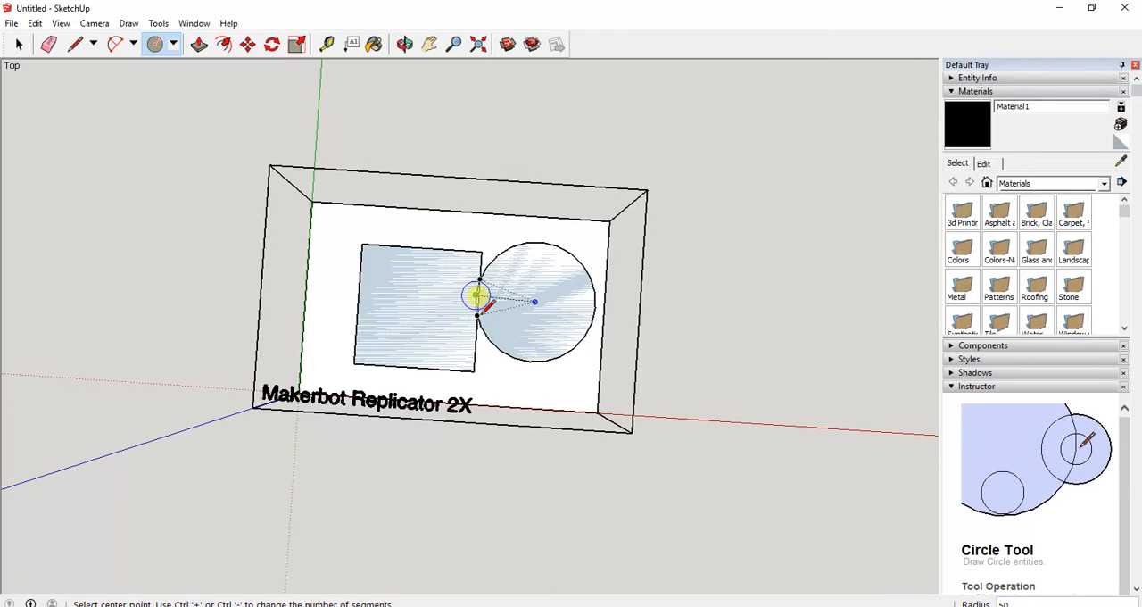
key(ctrl+z)
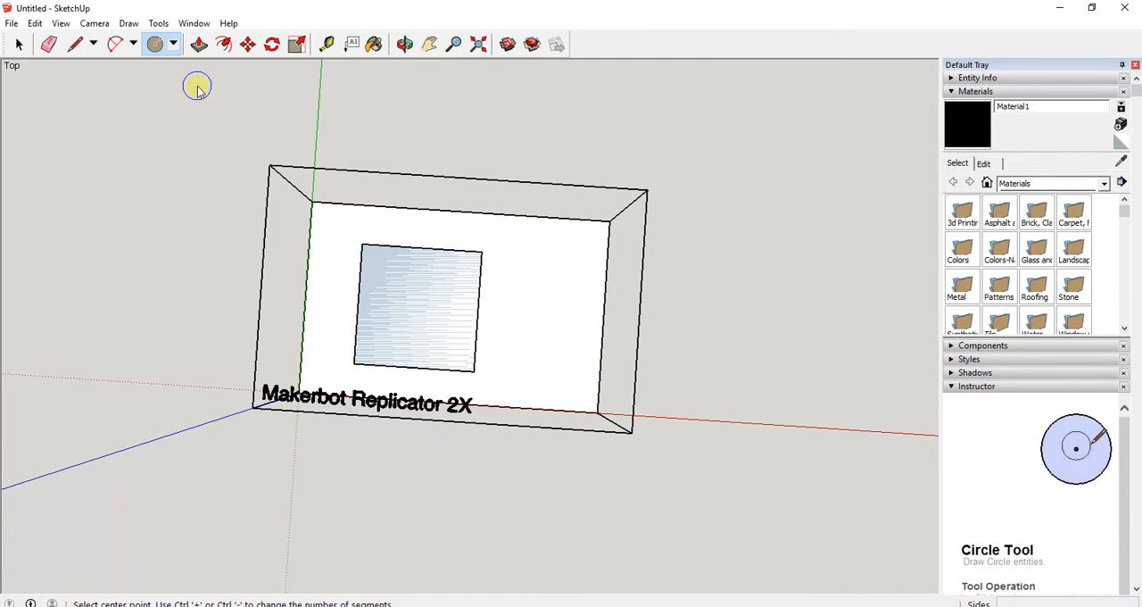
Try a six-sided polygon with an inscribed radius of 50 mm beside the square, and undo it.
click(173, 44)
click(181, 117)
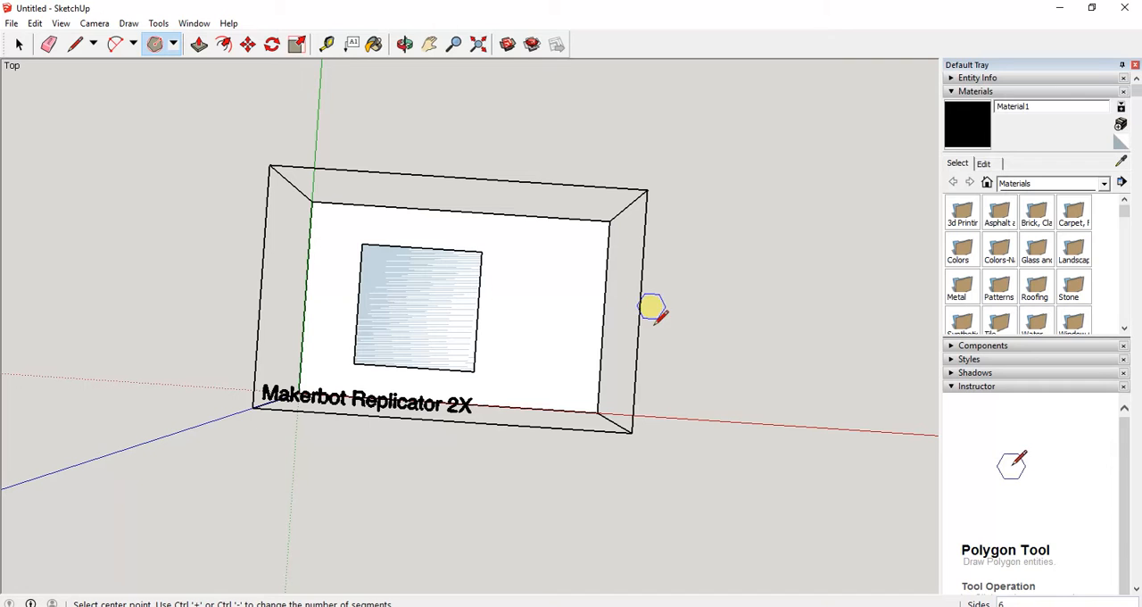
click(543, 314)
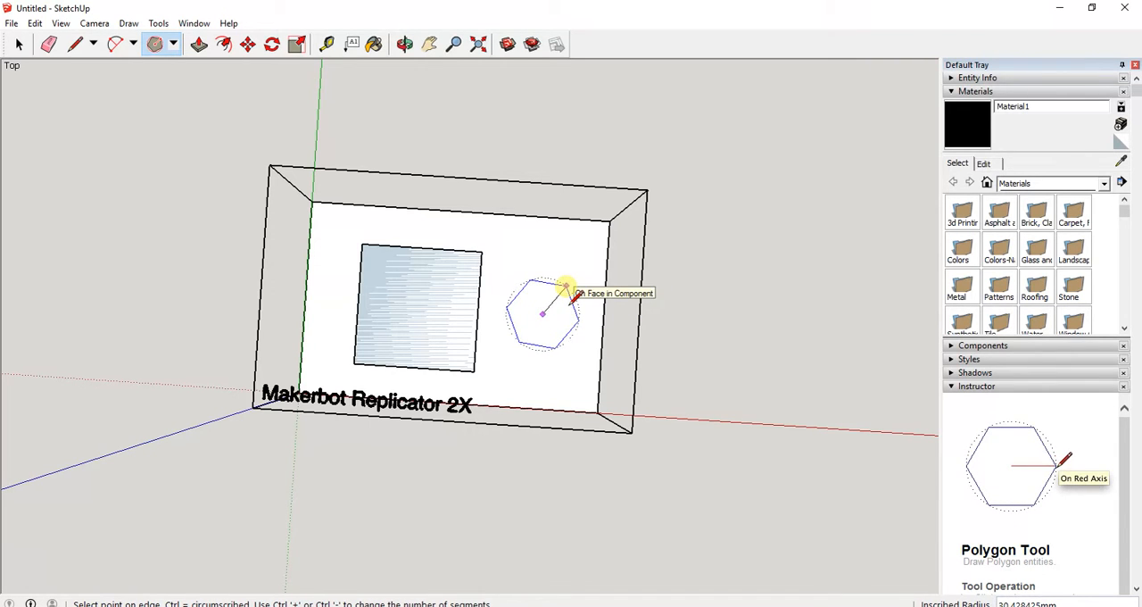
click(569, 294)
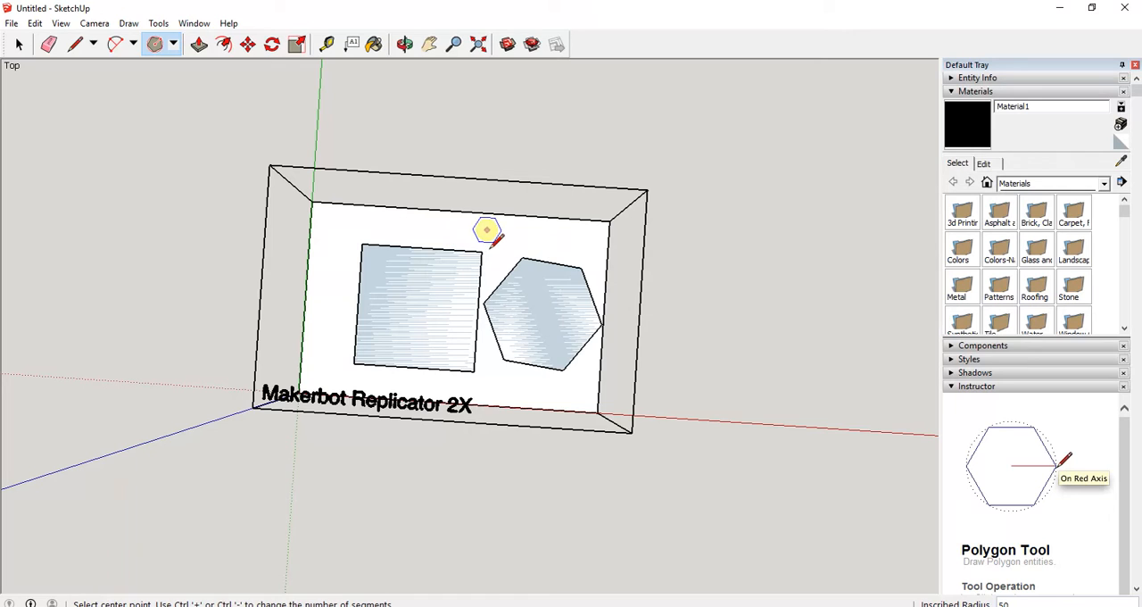
key(ctrl+z)
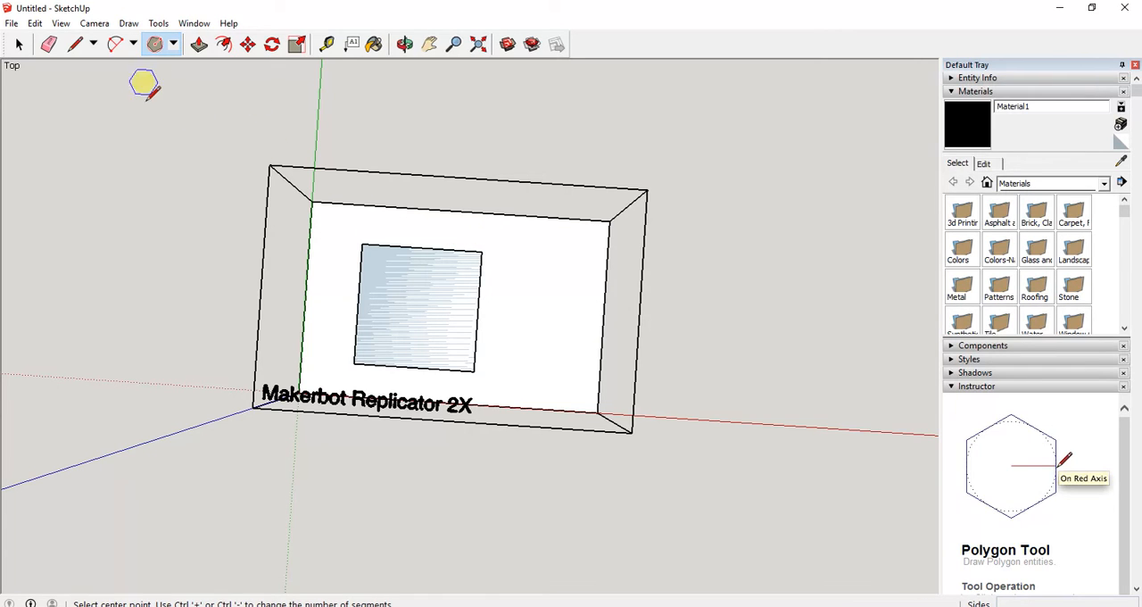
Select the face of the 100 by 100 mm square on the build plate.
click(16, 46)
click(406, 302)
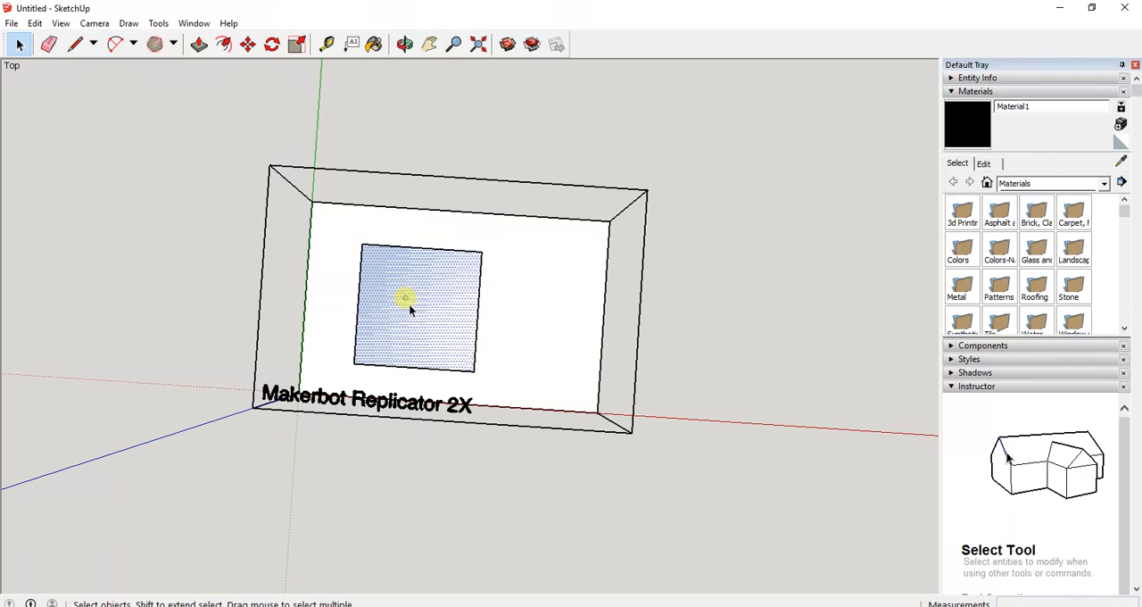